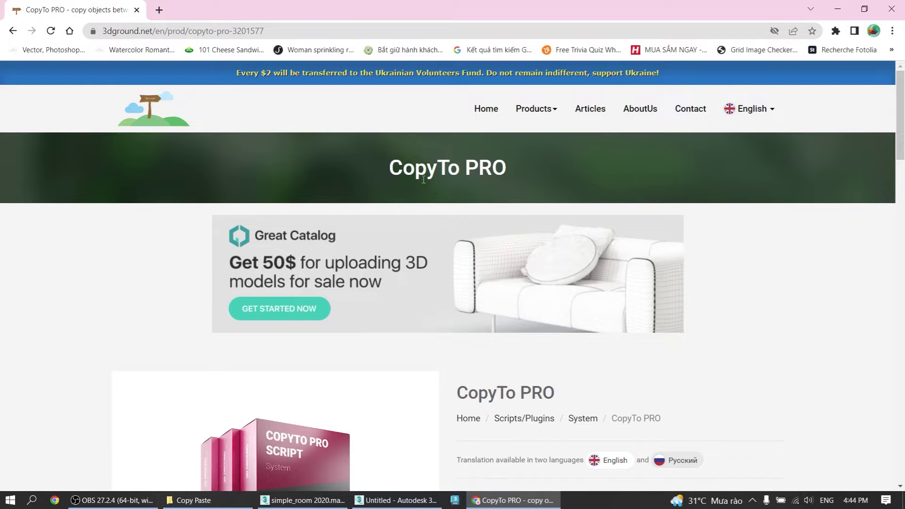
# Step: Scroll through the CopyTo PRO web page to find the shareware download
pyautogui.scroll(-3, 417, 179)
pyautogui.scroll(-5, 475, 243)
pyautogui.scroll(-2, 474, 242)
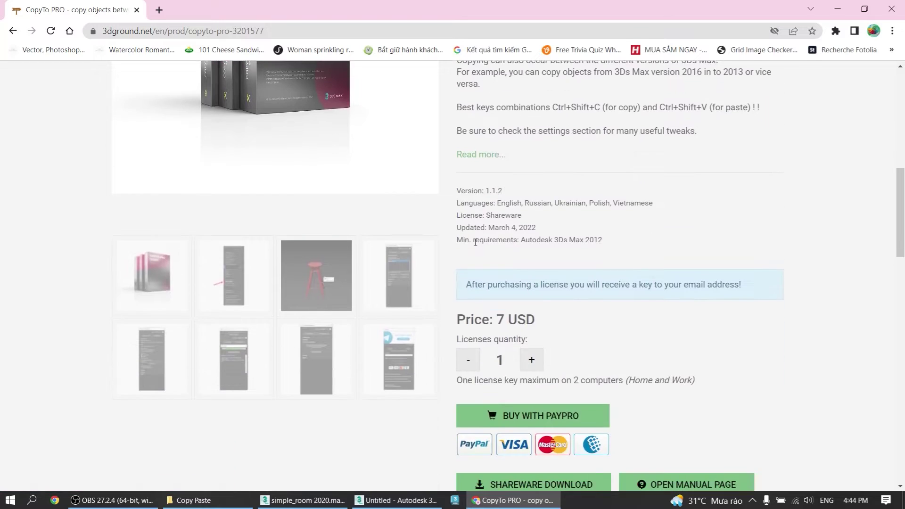
pyautogui.scroll(-3, 474, 243)
pyautogui.scroll(-1, 474, 242)
pyautogui.scroll(-2, 475, 243)
pyautogui.scroll(-2, 475, 245)
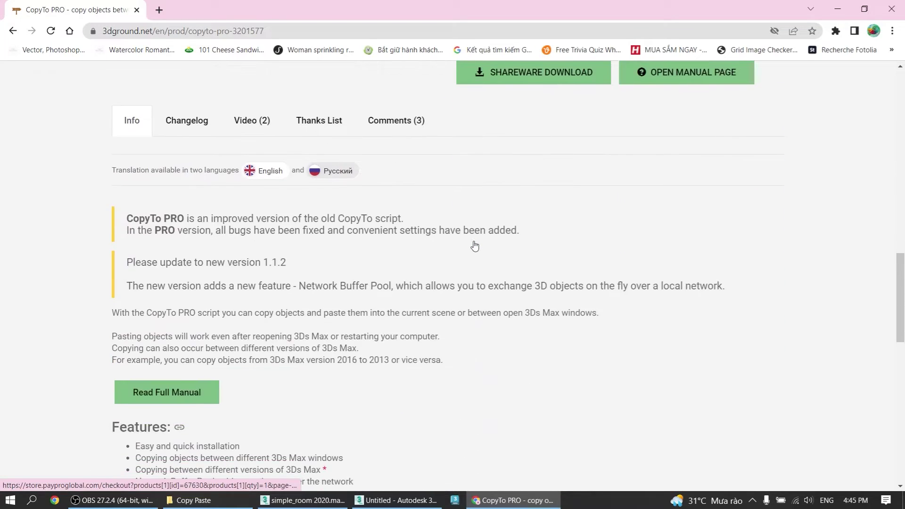
pyautogui.scroll(-2, 475, 245)
pyautogui.scroll(-3, 474, 245)
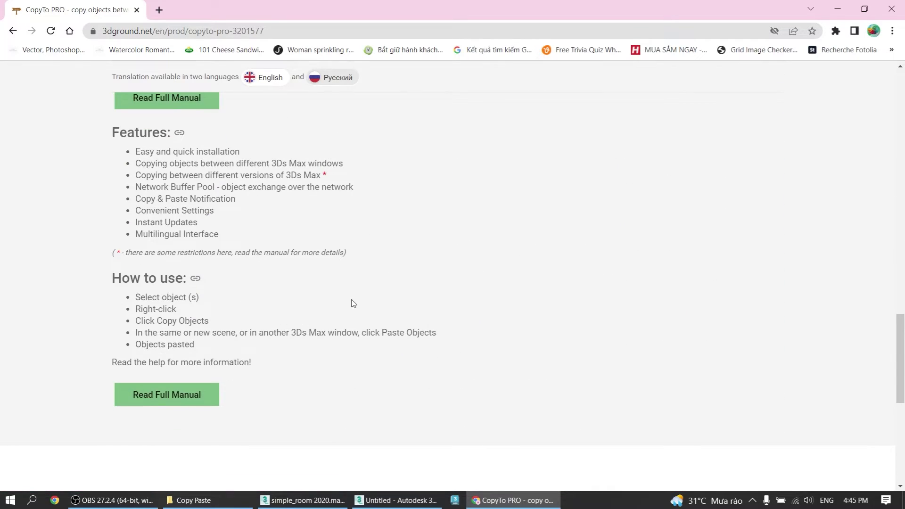
pyautogui.scroll(-2, 336, 309)
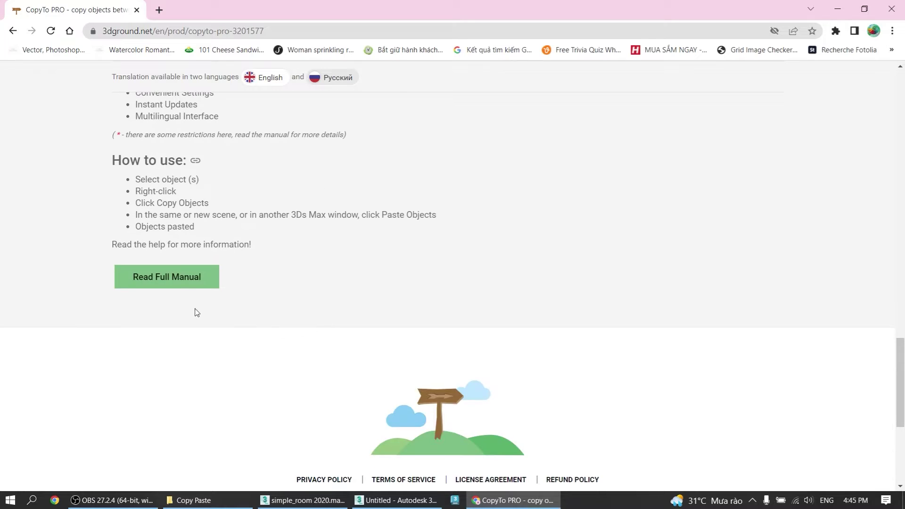
pyautogui.scroll(10, 185, 287)
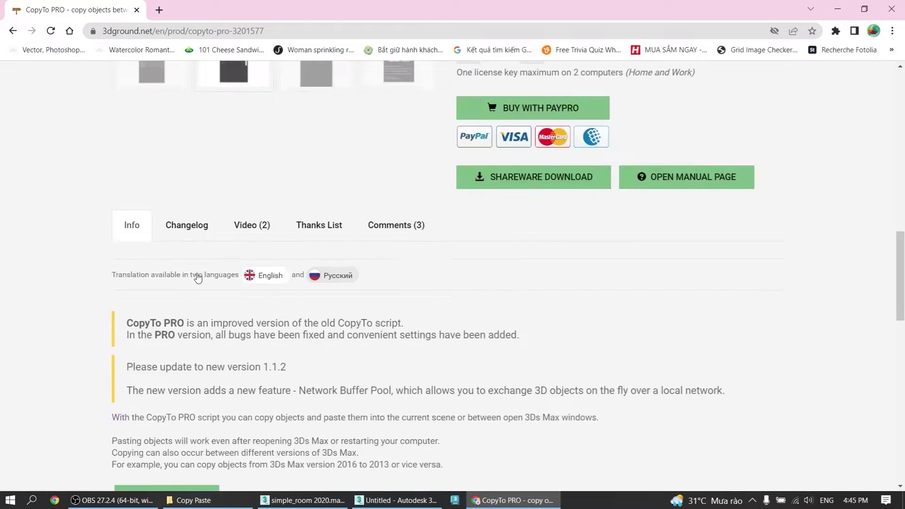
pyautogui.scroll(-5, 186, 219)
pyautogui.scroll(-4, 198, 277)
pyautogui.scroll(-4, 197, 277)
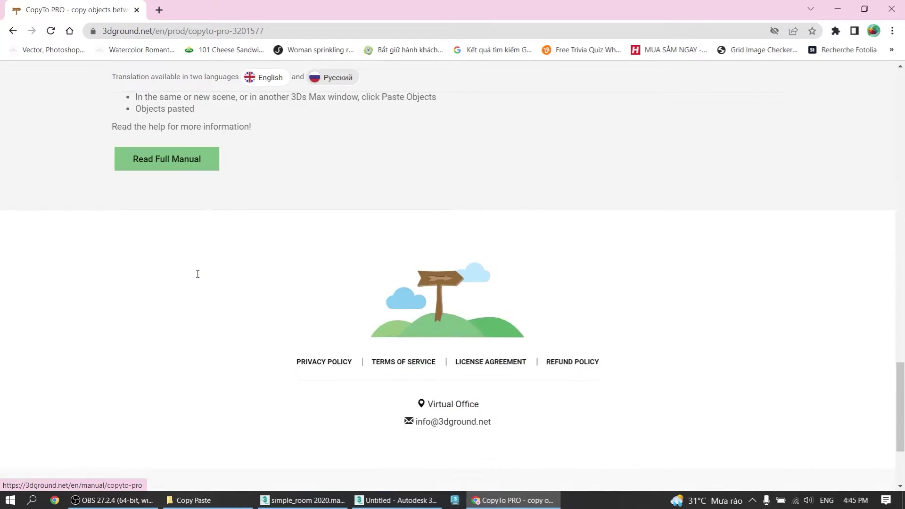
pyautogui.scroll(5, 198, 277)
pyautogui.scroll(2, 198, 275)
pyautogui.scroll(4, 197, 273)
pyautogui.scroll(4, 198, 273)
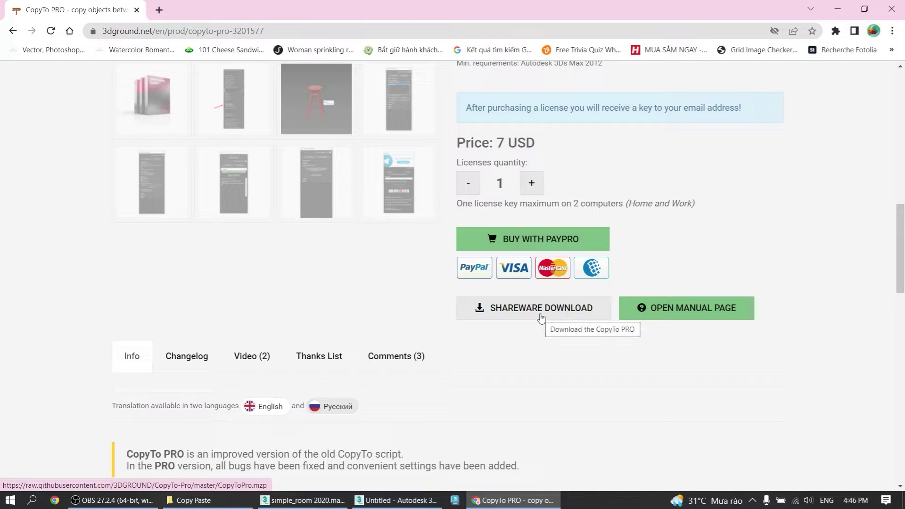
# Step: Download CopyToPro.mzp and drop it into the 3ds Max 2020 viewport to install it
pyautogui.scroll(-2, 541, 318)
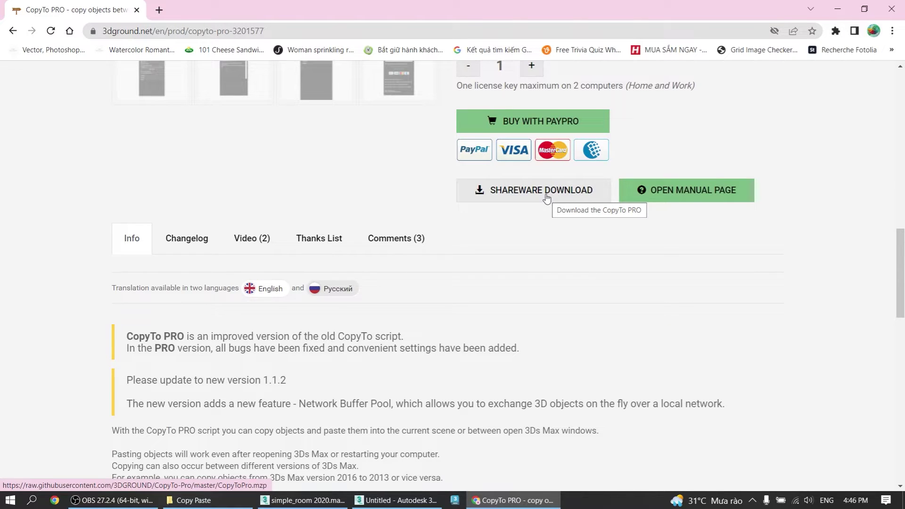
pyautogui.click(546, 197)
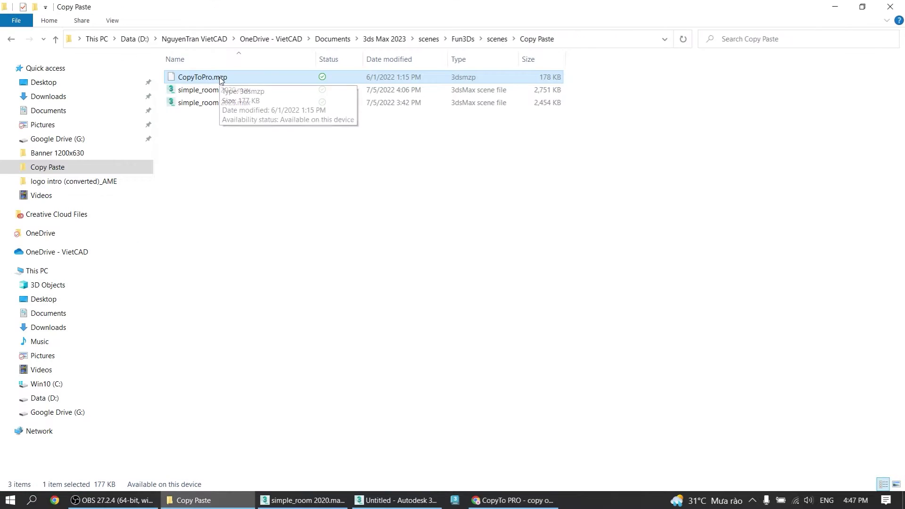
pyautogui.moveTo(220, 80); pyautogui.dragTo(489, 329)
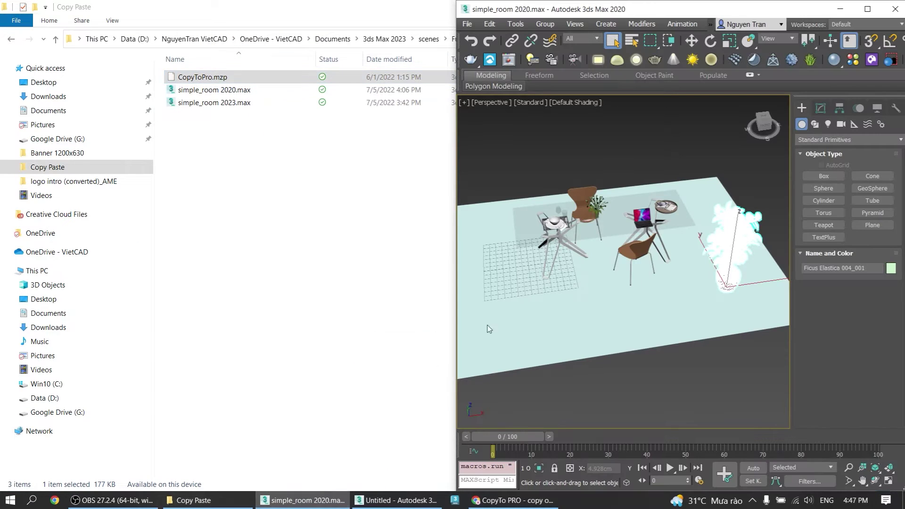
pyautogui.moveTo(489, 329); pyautogui.dragTo(623, 264)
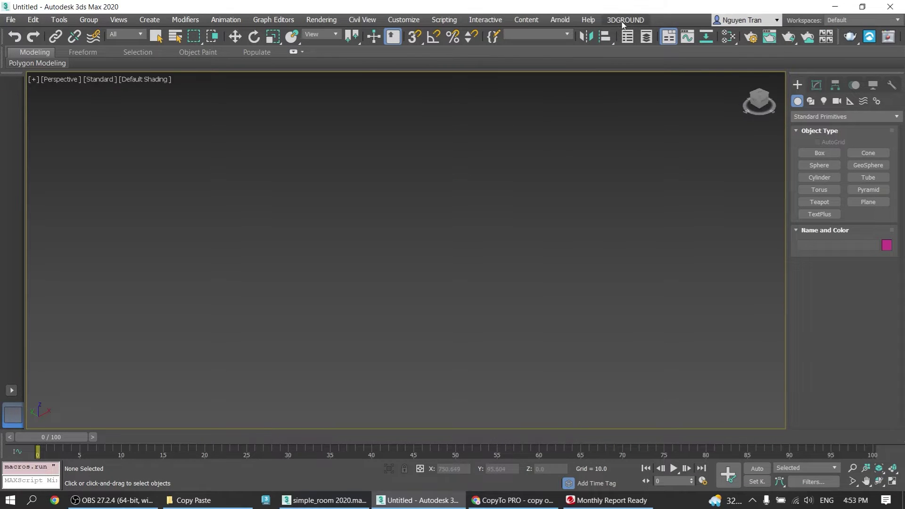
# Step: Open Customize User Interface and filter the actions to the 3DGROUND category
pyautogui.click(420, 19)
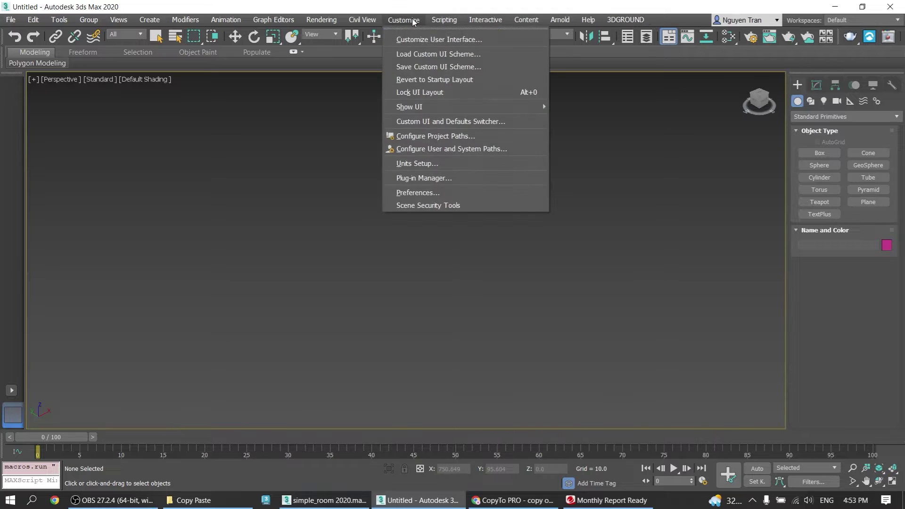
pyautogui.click(423, 41)
pyautogui.click(462, 153)
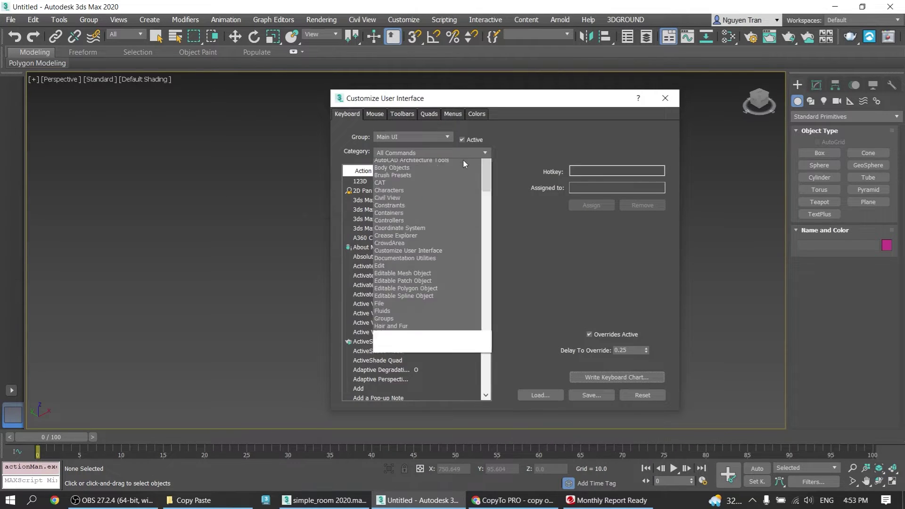
pyautogui.moveTo(488, 204); pyautogui.dragTo(488, 356)
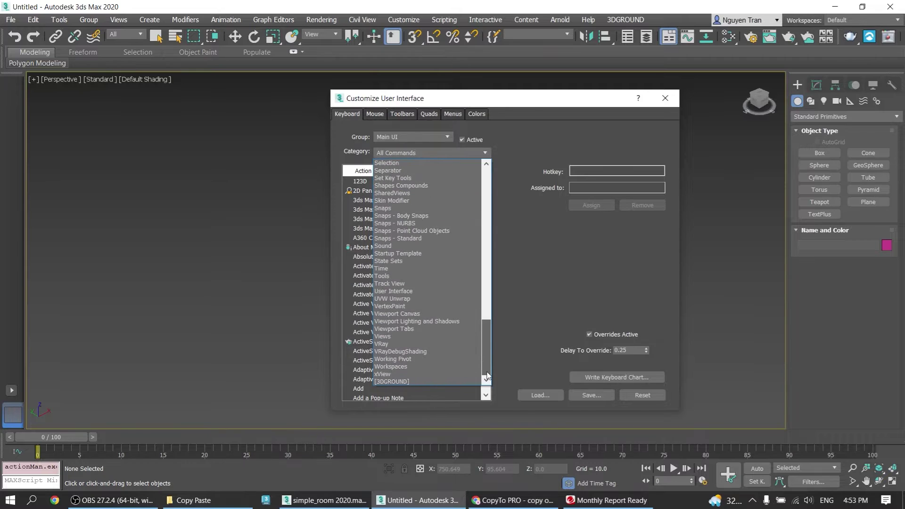
pyautogui.click(407, 382)
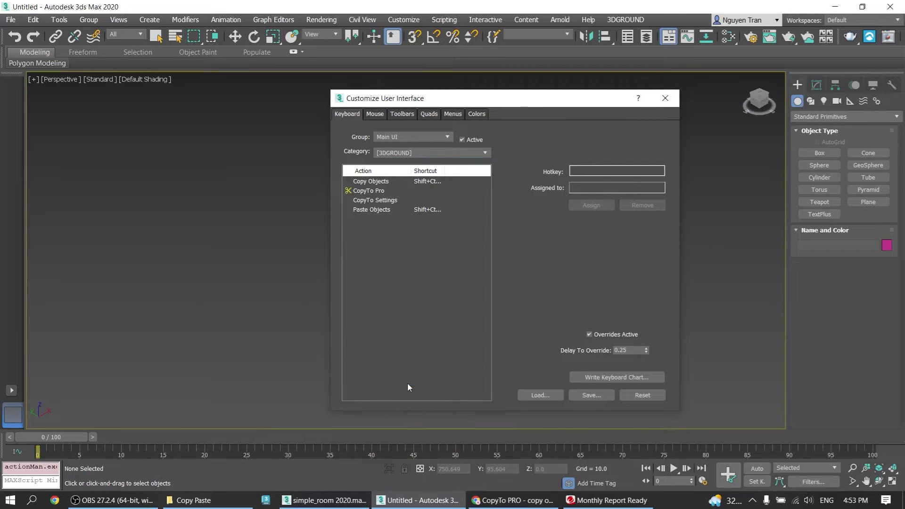
# Step: Assign Shift+Ctrl+C to Copy Objects and Shift+Ctrl+V to Paste Objects
pyautogui.click(377, 183)
pyautogui.click(592, 171)
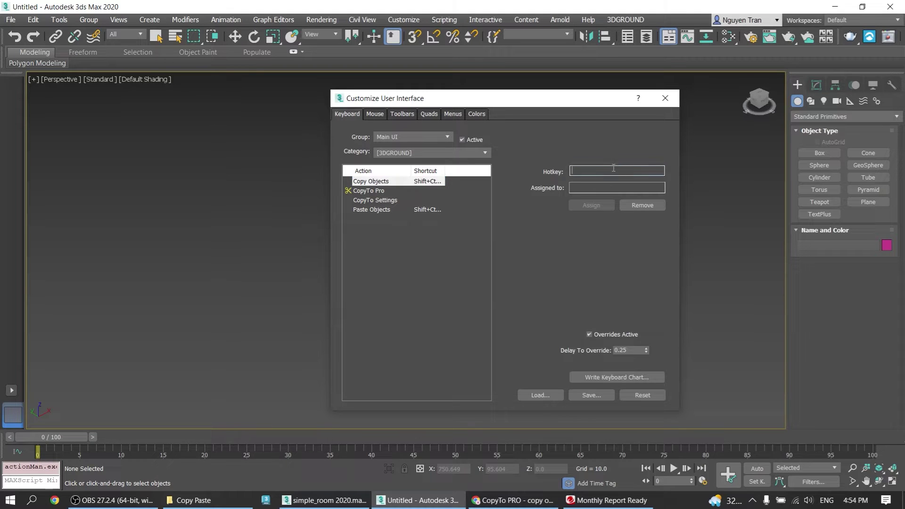
pyautogui.hotkey('shift', 'ctrl')
pyautogui.hotkey('shift', 'ctrl', 'c')
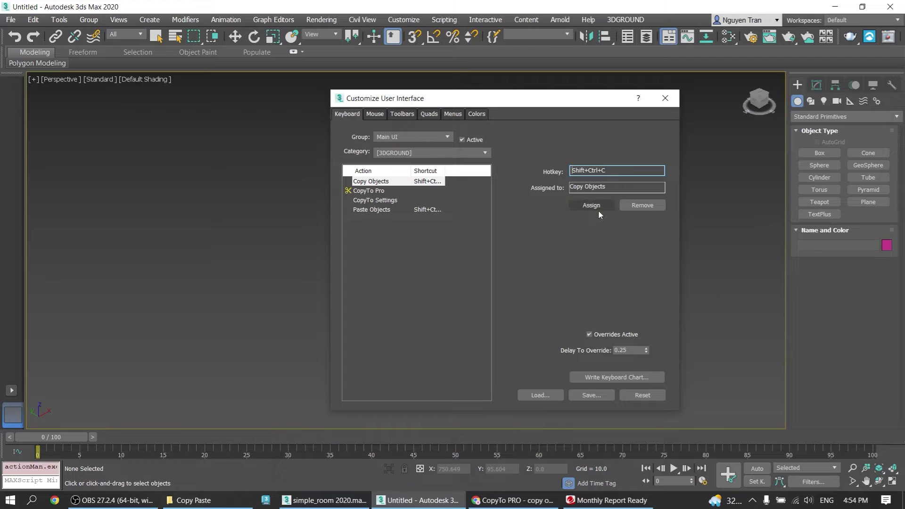
pyautogui.click(373, 209)
pyautogui.click(614, 170)
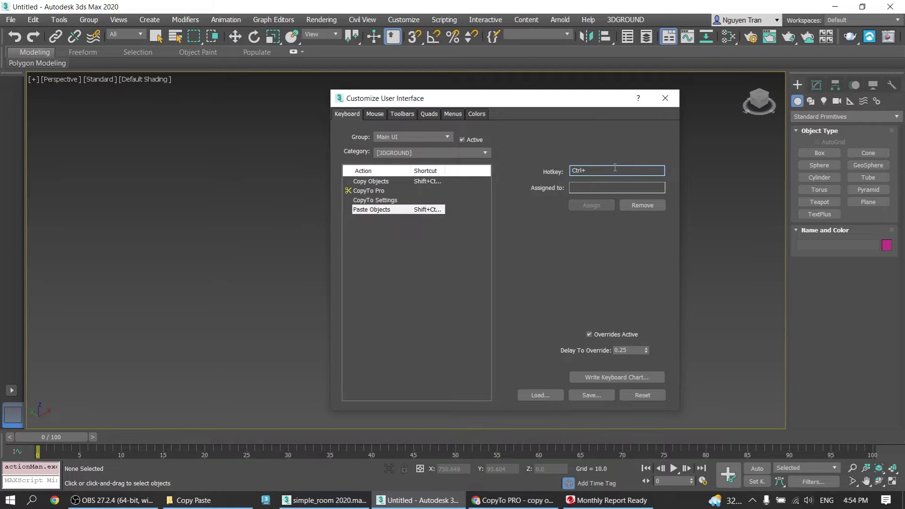
pyautogui.hotkey('shift', 'ctrl', 'v')
pyautogui.click(595, 206)
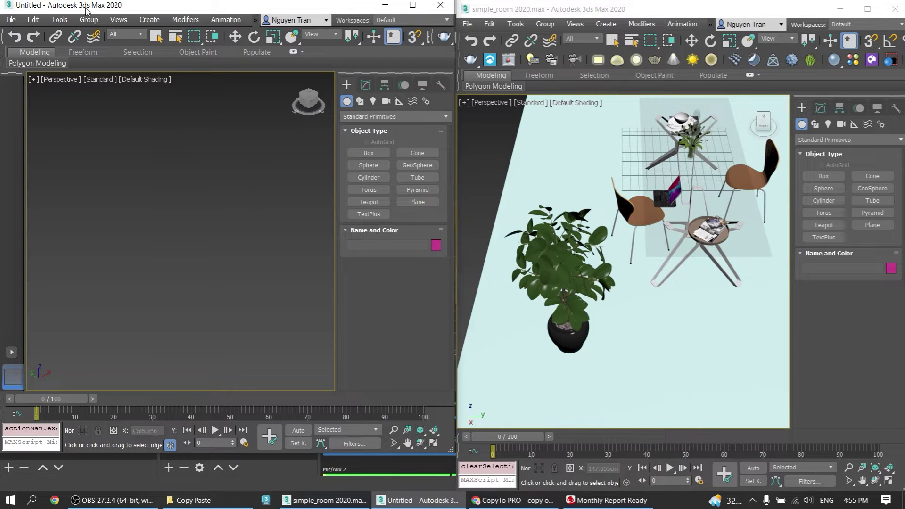
# Step: Select the Ficus Elastica 004_001 plant in simple_room and copy it with Copy Objects
pyautogui.hotkey('ctrl', 'v')
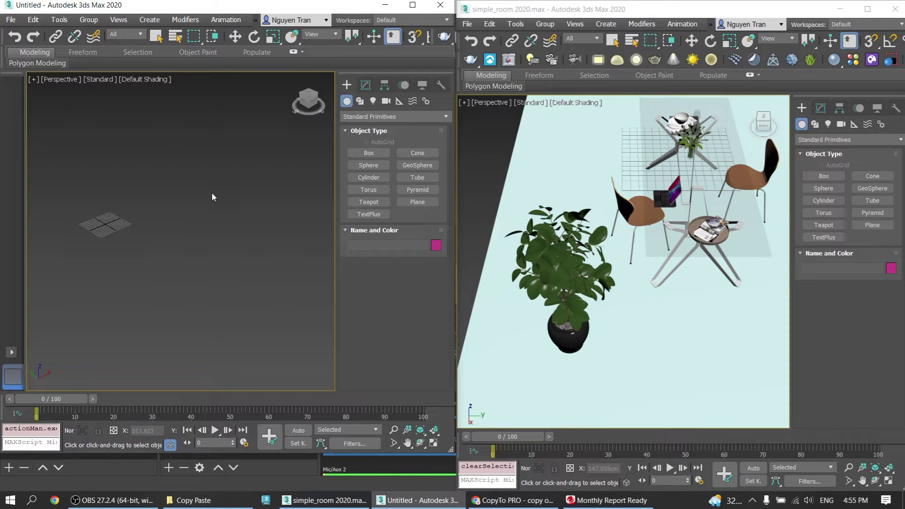
pyautogui.click(676, 226)
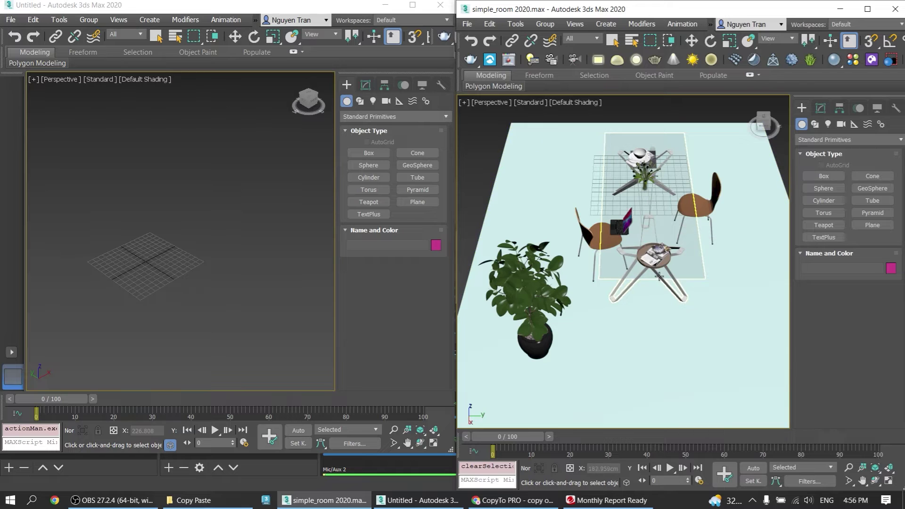
pyautogui.click(637, 276)
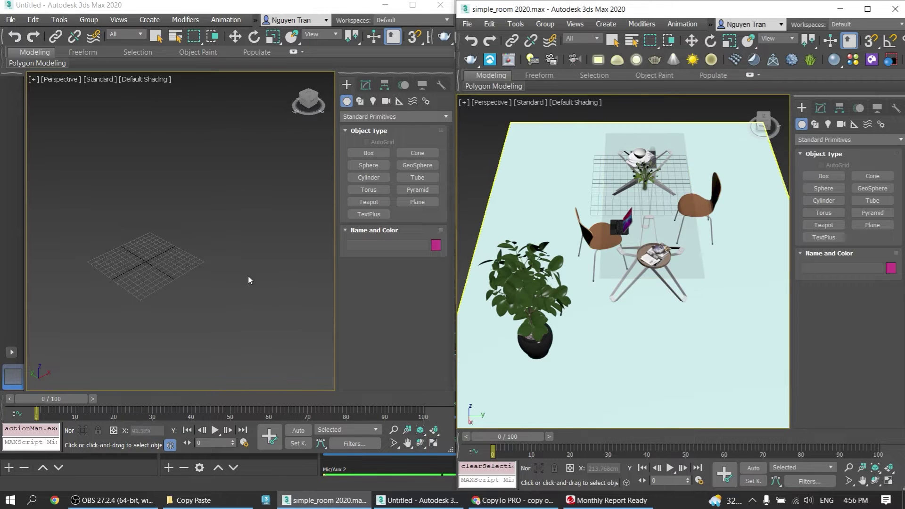
pyautogui.click(492, 291)
pyautogui.rightClick(520, 299)
pyautogui.click(550, 314)
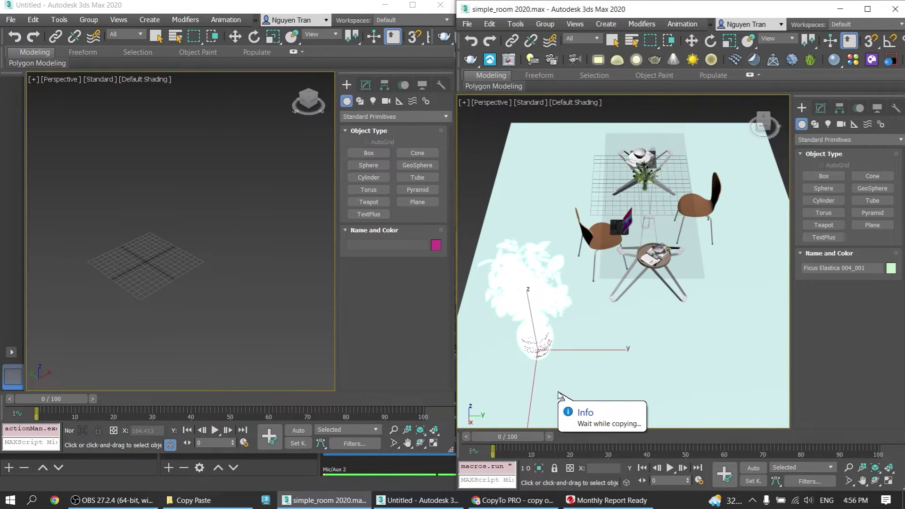
pyautogui.click(212, 242)
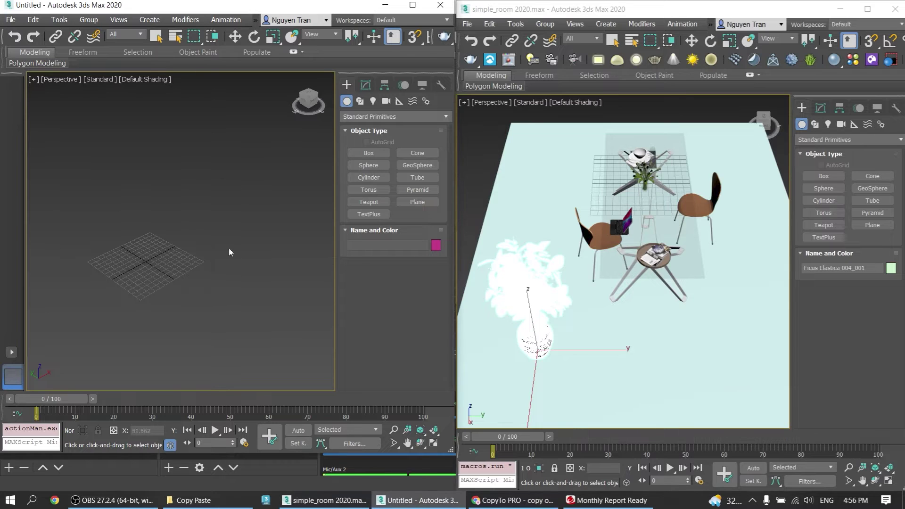
# Step: Paste the copied Ficus into the Untitled scene using the quad menu's Paste Objects
pyautogui.rightClick(180, 227)
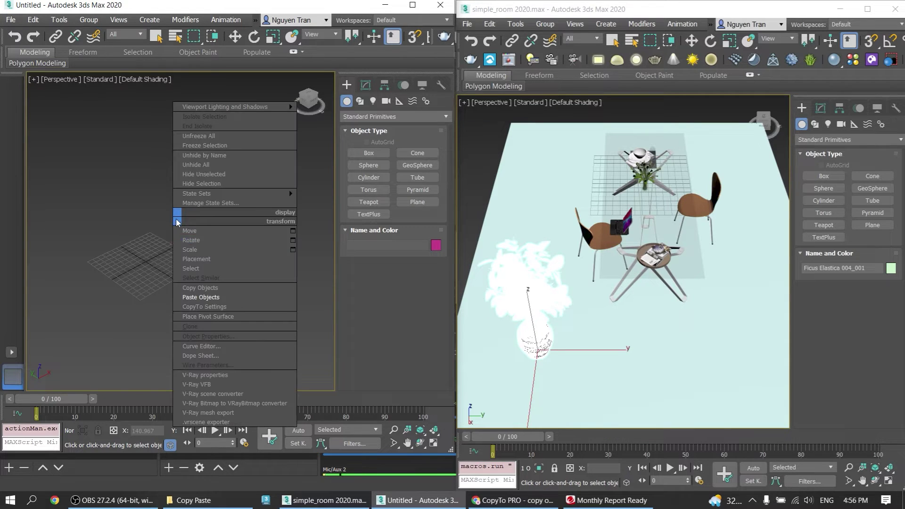
pyautogui.click(204, 297)
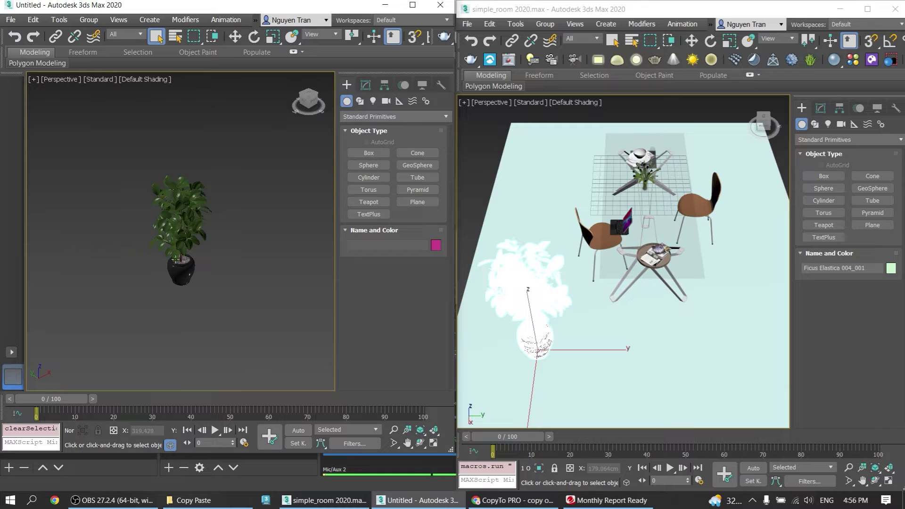
pyautogui.click(485, 135)
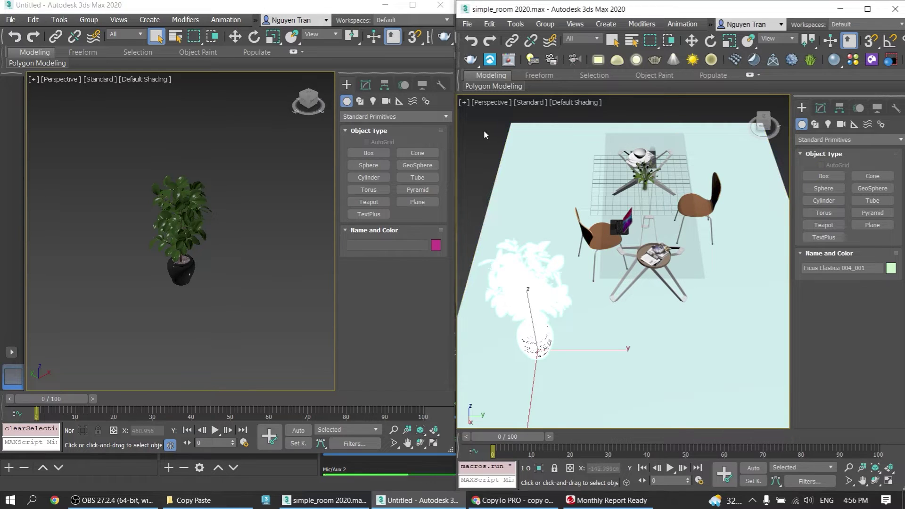
# Step: Window-select the nine furniture objects in simple_room and copy them with Copy Objects
pyautogui.moveTo(728, 391); pyautogui.dragTo(763, 393)
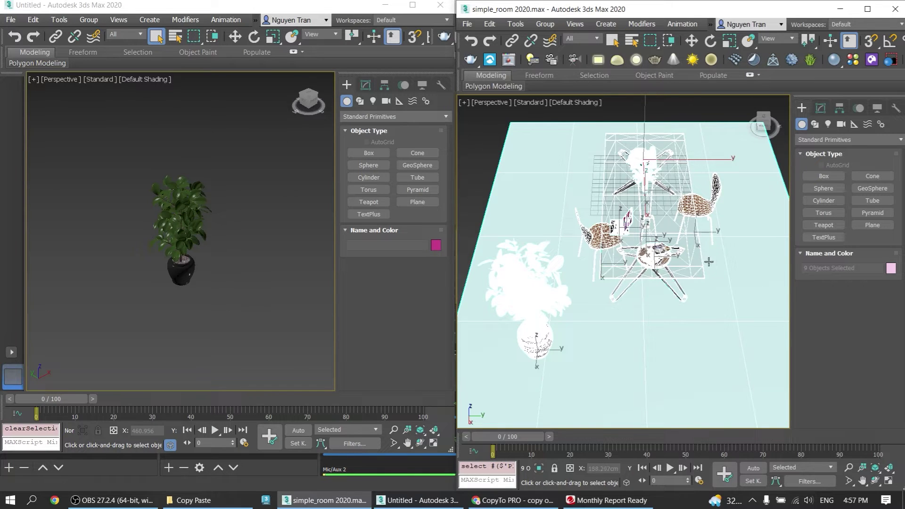
pyautogui.rightClick(633, 243)
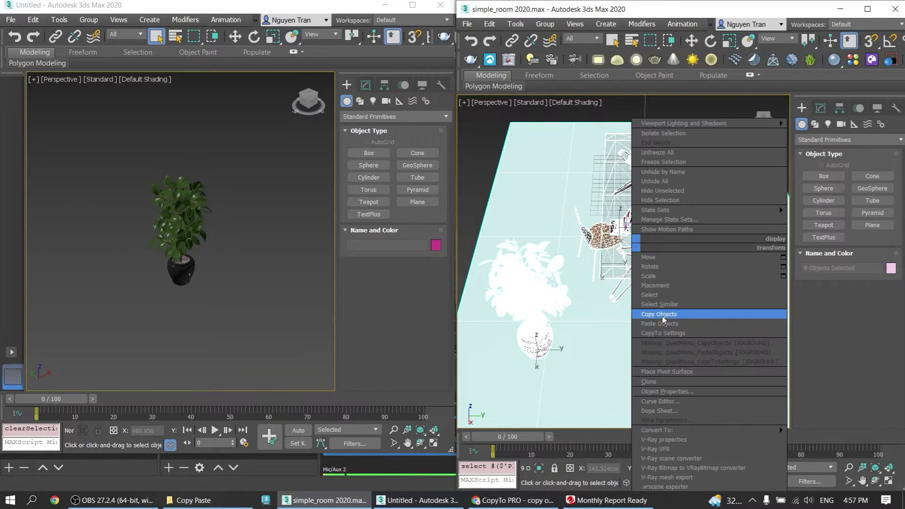
pyautogui.click(662, 314)
pyautogui.rightClick(227, 230)
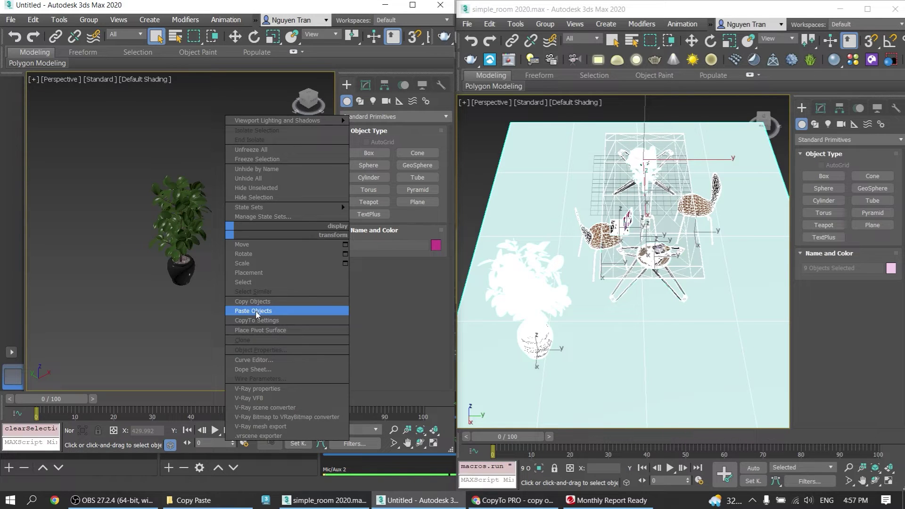
# Step: Paste the nine room objects into the untitled scene and orbit to check the result
pyautogui.click(257, 315)
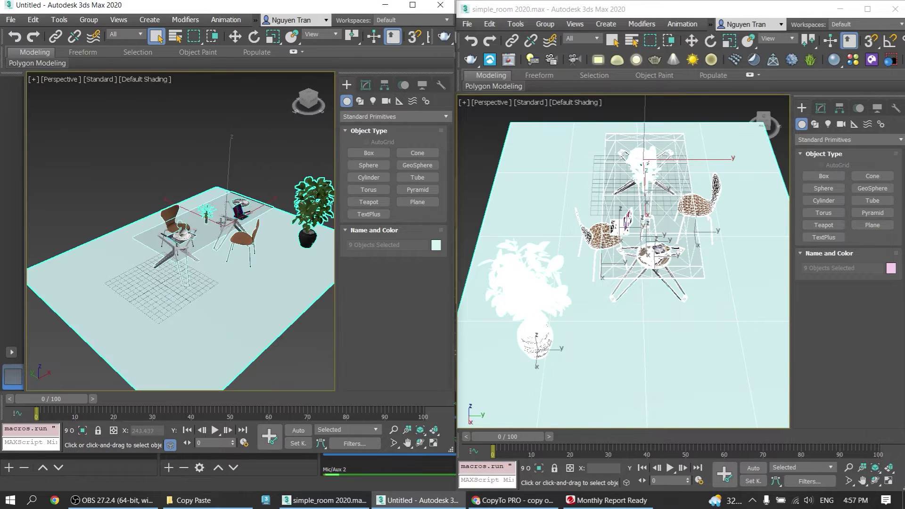
pyautogui.keyDown('alt'); pyautogui.moveTo(256, 315); pyautogui.dragTo(193, 209, button='middle'); pyautogui.keyUp('alt')
pyautogui.click(238, 158)
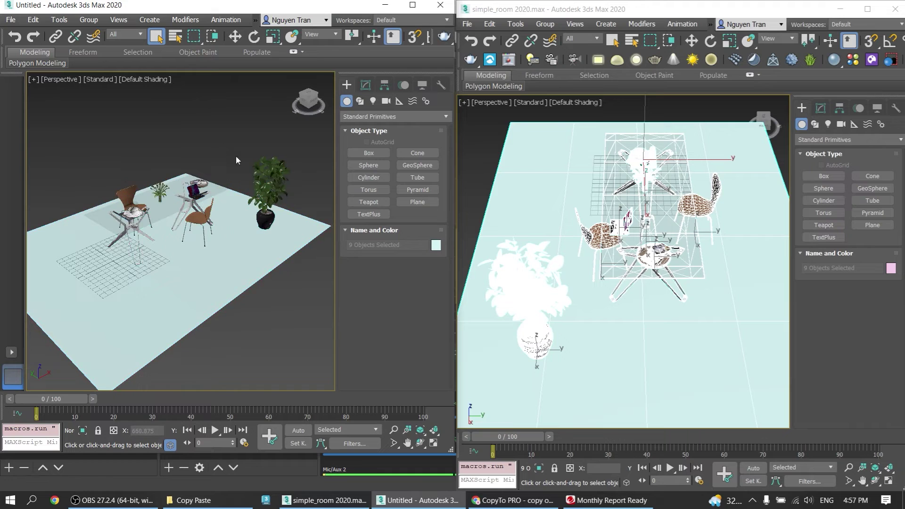
pyautogui.click(269, 179)
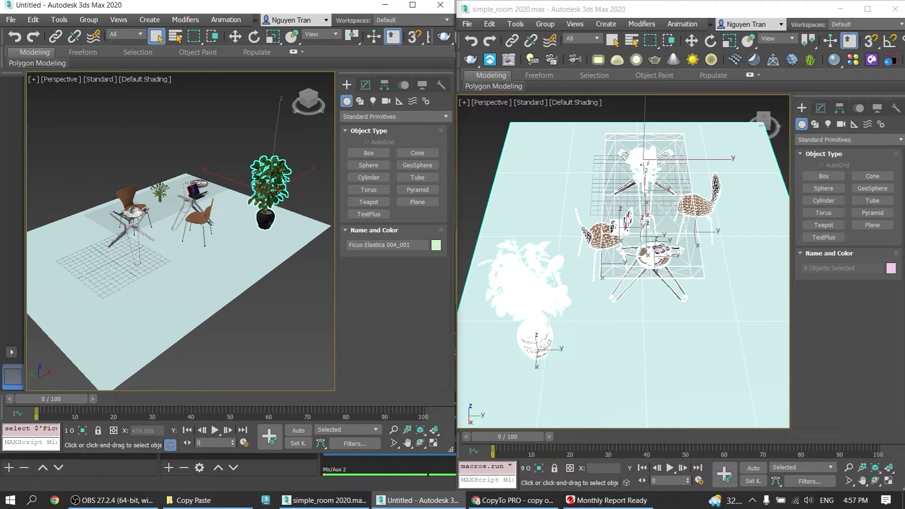
pyautogui.click(184, 141)
pyautogui.click(484, 147)
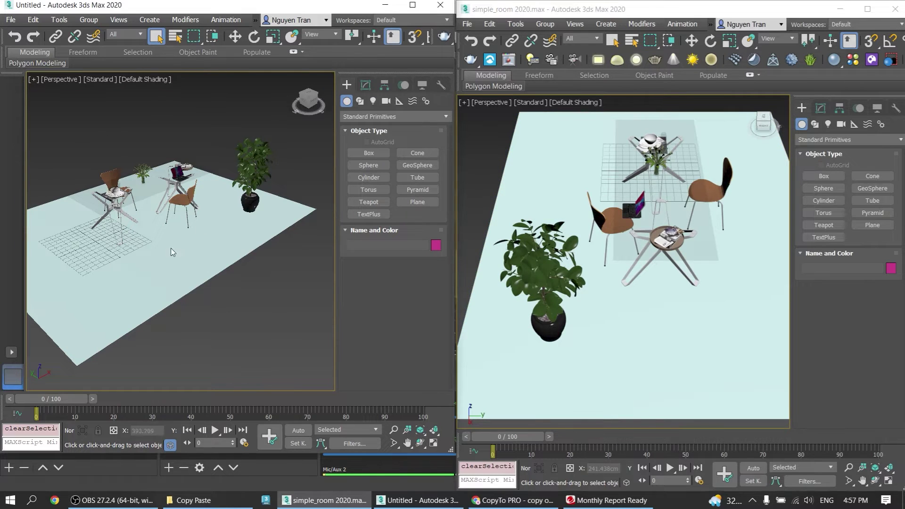
# Step: Delete everything in the untitled scene, then paste all nine simple_room objects in again
pyautogui.hotkey('ctrl', 'a')
pyautogui.press('Delete')
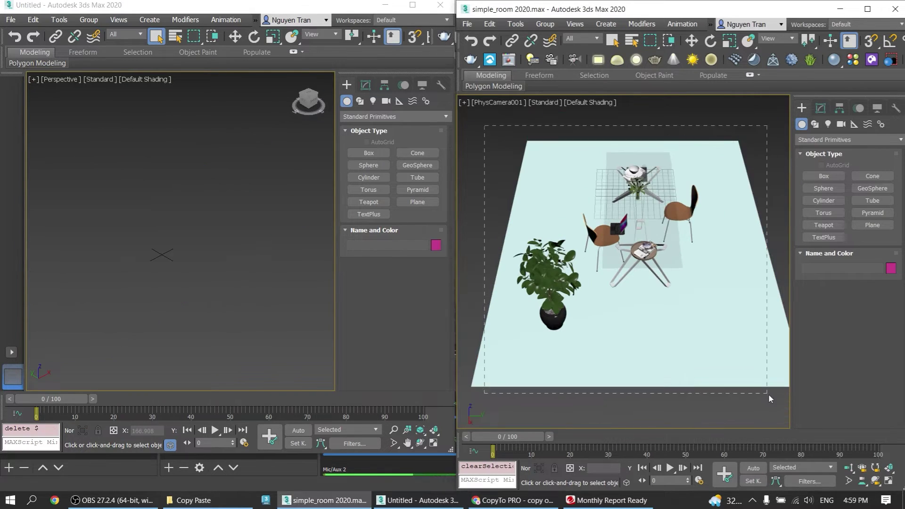
pyautogui.hotkey('ctrl', 'a')
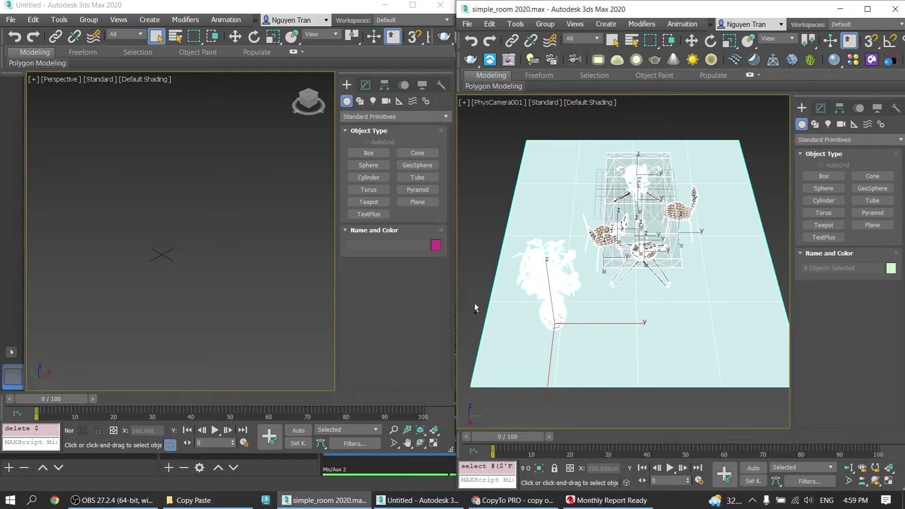
pyautogui.click(180, 223)
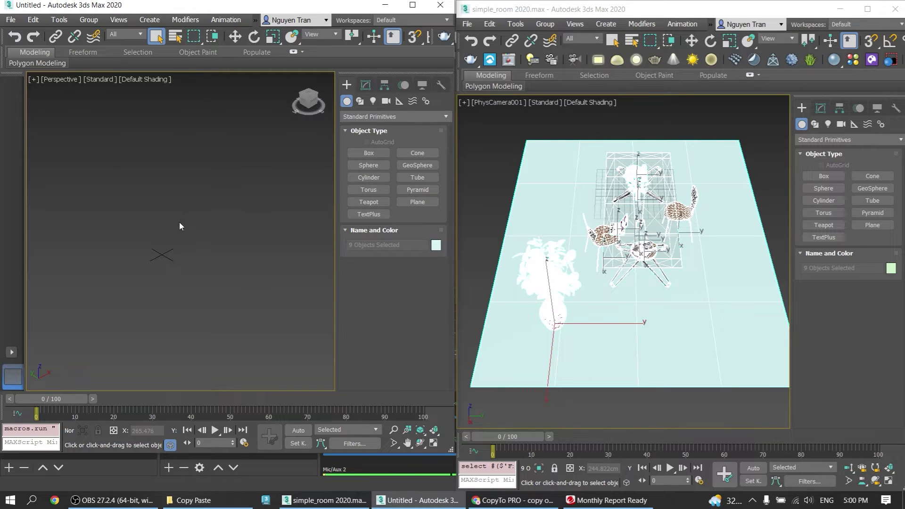
pyautogui.hotkey('ctrl', 'v')
pyautogui.scroll(-2, 202, 205)
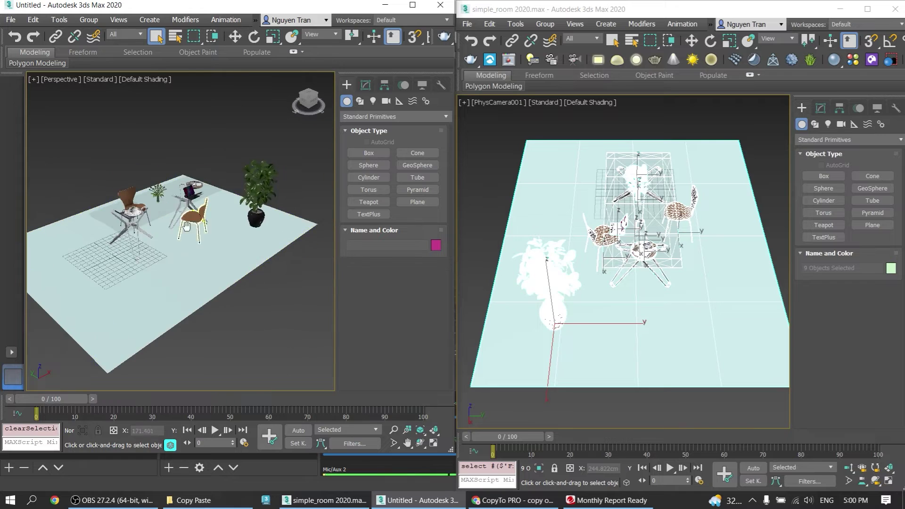
pyautogui.scroll(-2, 202, 205)
pyautogui.scroll(-2, 202, 205)
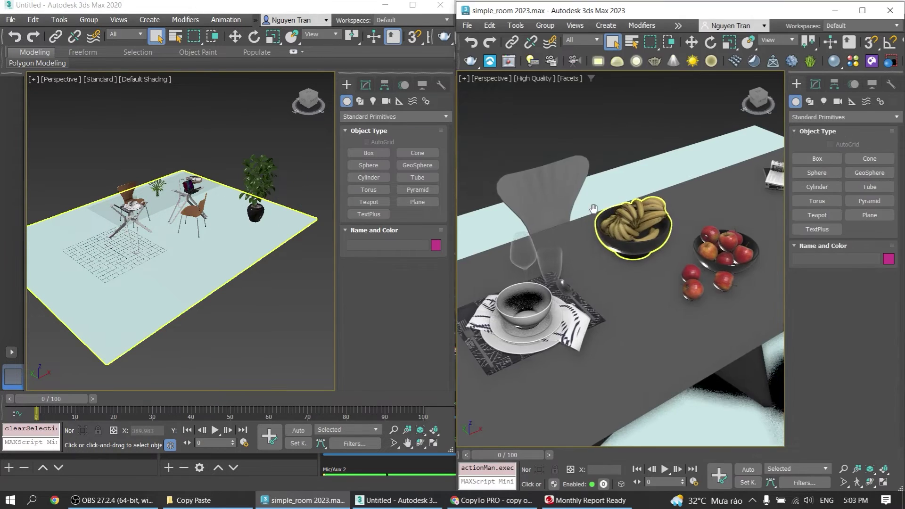
# Step: Orbit the simple_room 2023 view around the dining table and select the apple bowl
pyautogui.keyDown('alt'); pyautogui.moveTo(593, 209); pyautogui.dragTo(680, 266, button='middle'); pyautogui.keyUp('alt')
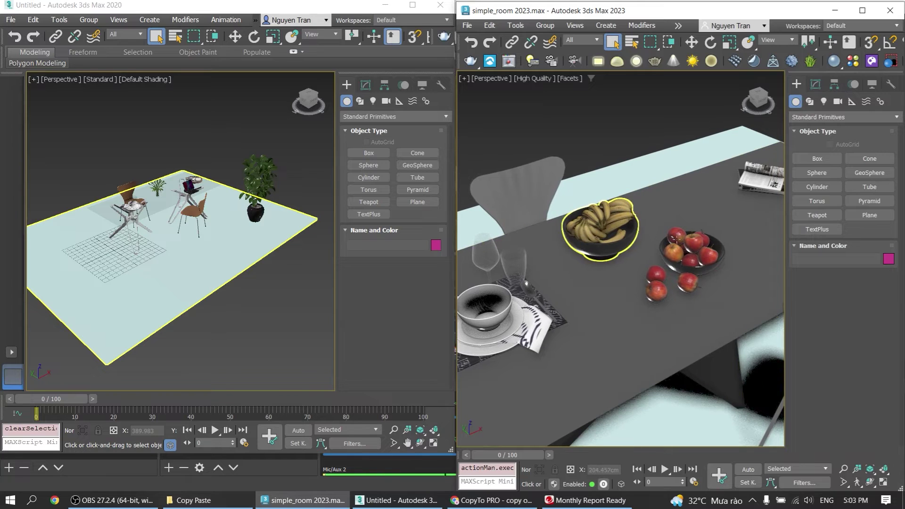
pyautogui.click(687, 252)
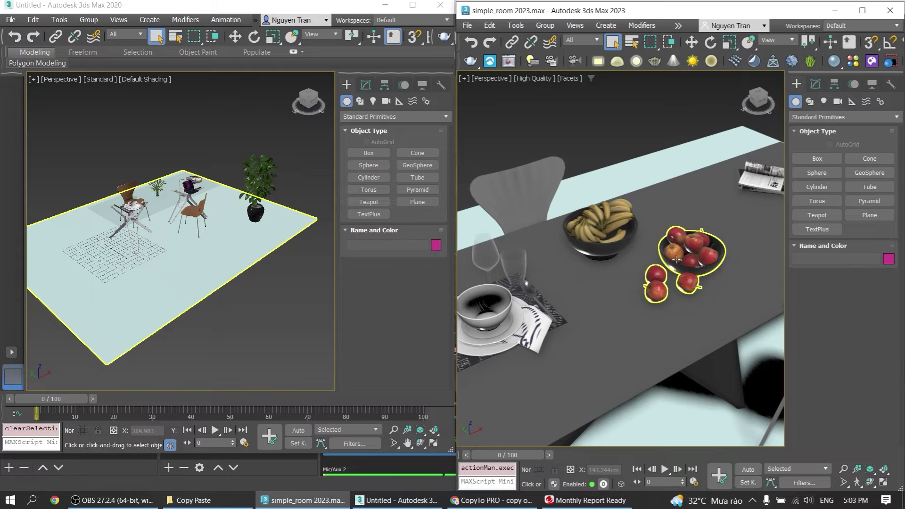
# Step: Copy the Apples 001_001 bowl from the 2023 scene with Copy Objects
pyautogui.hotkey('alt', 'x')
pyautogui.click(685, 255)
pyautogui.rightClick(681, 253)
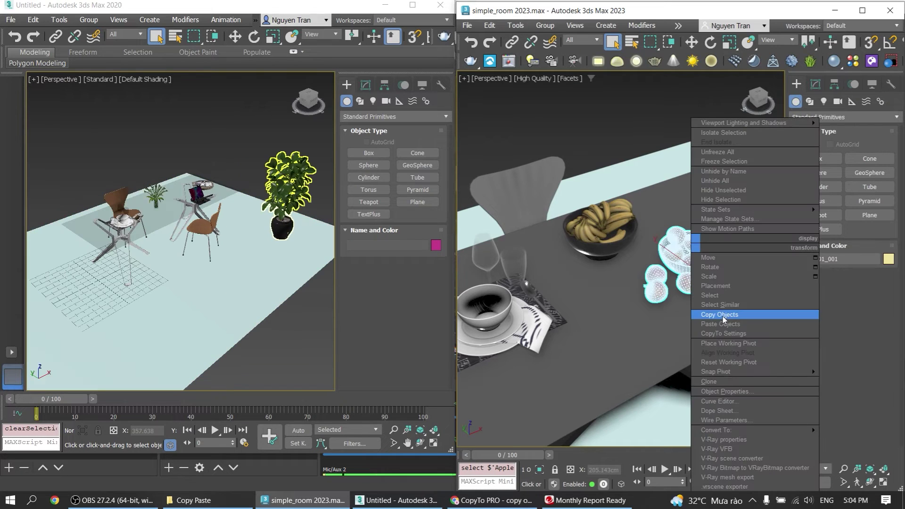
pyautogui.click(724, 319)
# Step: Paste the apples onto the table in the untitled 2020 scene and frame them
pyautogui.click(190, 266)
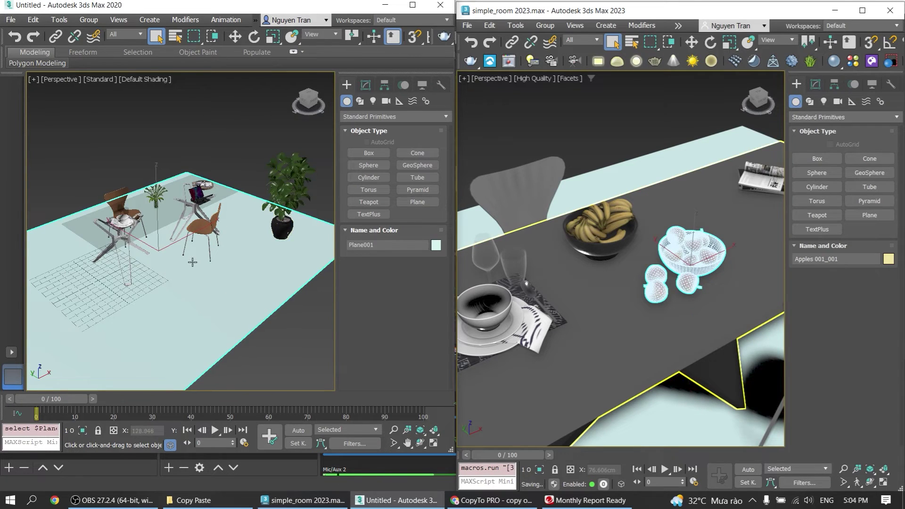
pyautogui.rightClick(191, 265)
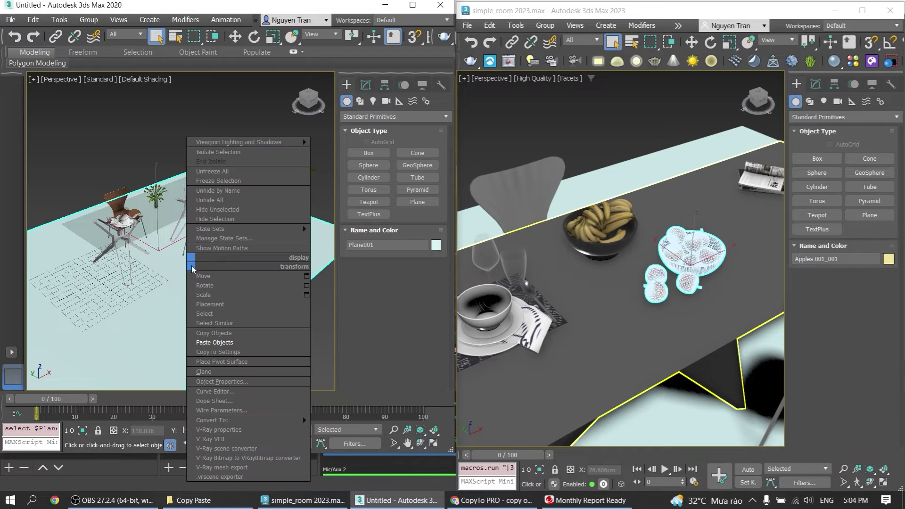
pyautogui.click(215, 343)
pyautogui.press('z')
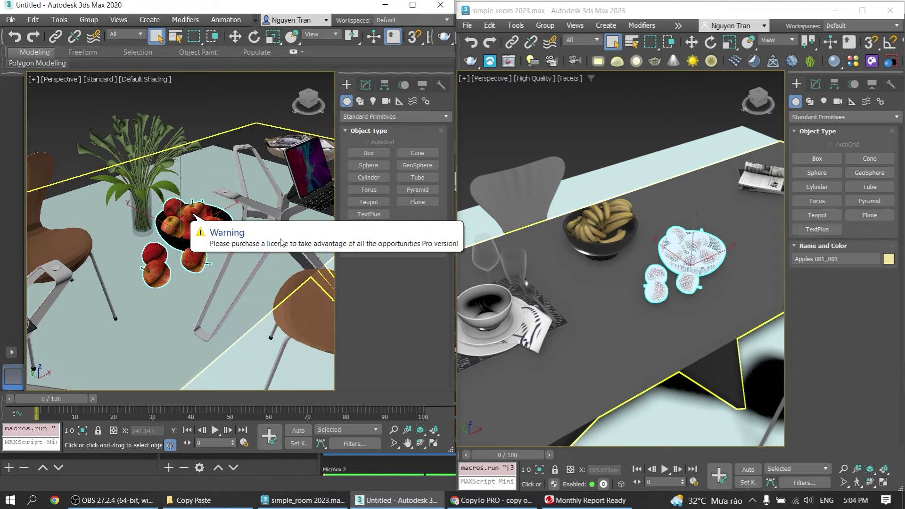
pyautogui.scroll(-5, 189, 213)
# Step: Copy the notebook laptop from the 2020 scene with Copy Objects
pyautogui.rightClick(267, 185)
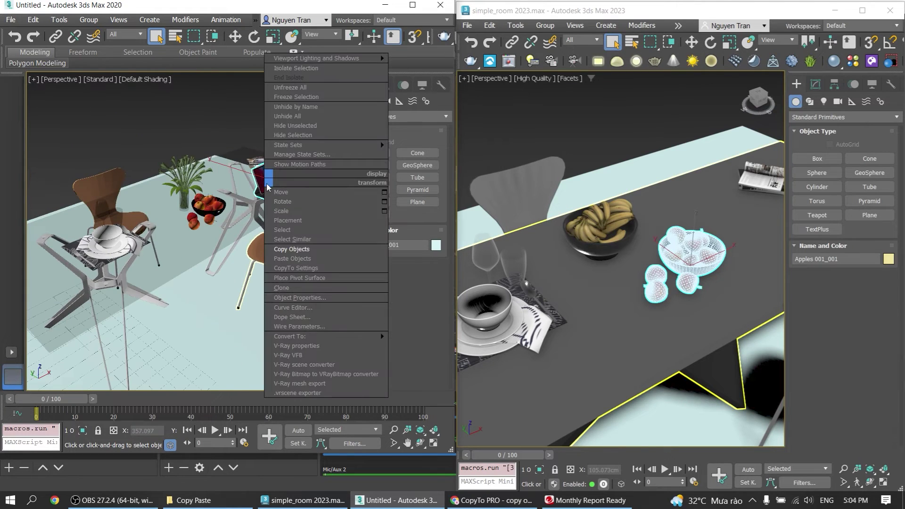
pyautogui.click(296, 250)
pyautogui.click(605, 282)
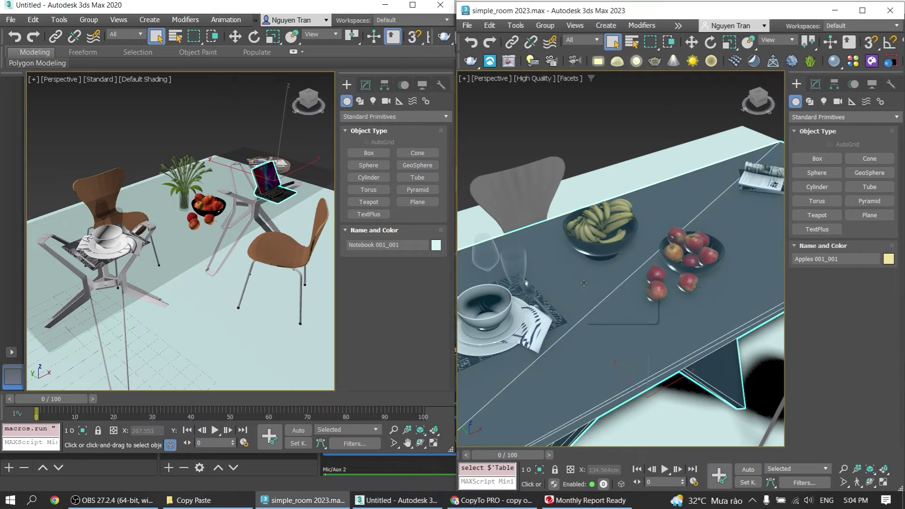
# Step: Paste Notebook 001_001 onto the 2023 dining table, inspect it, then show the desktop
pyautogui.rightClick(606, 250)
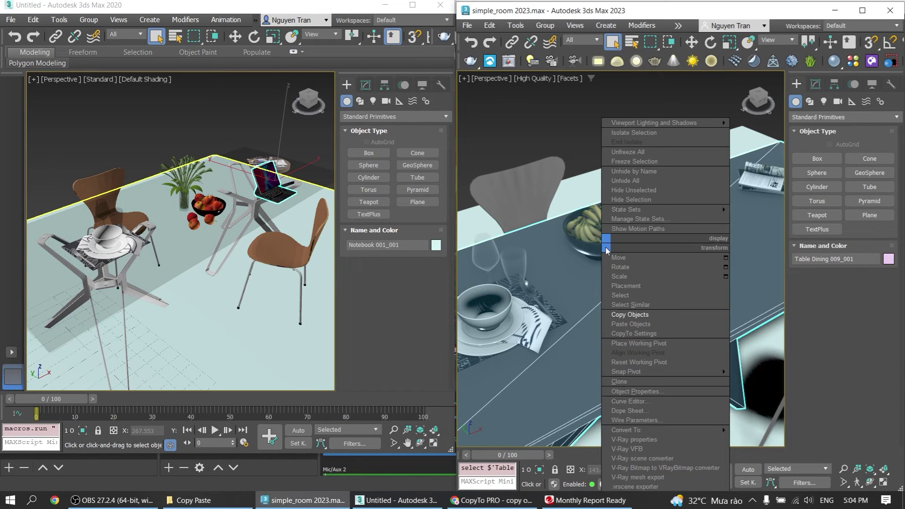
pyautogui.click(621, 324)
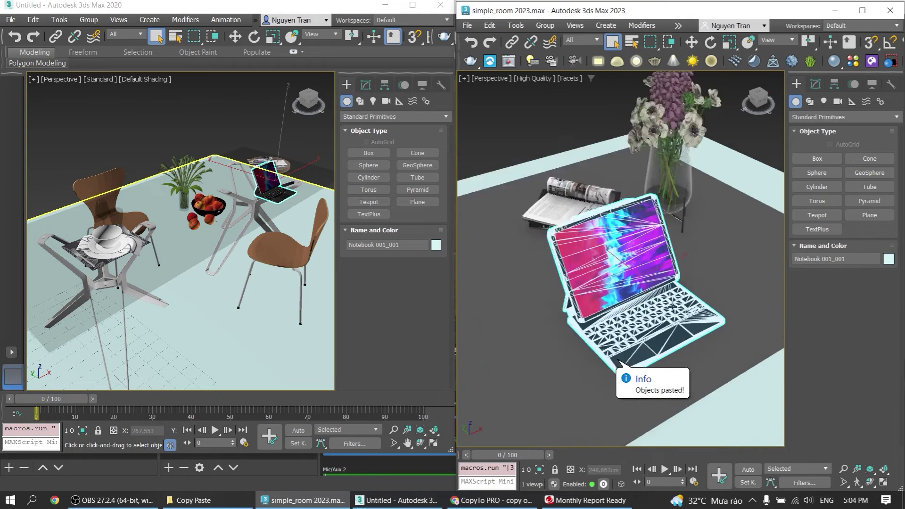
pyautogui.scroll(-3, 669, 310)
pyautogui.scroll(-3, 562, 246)
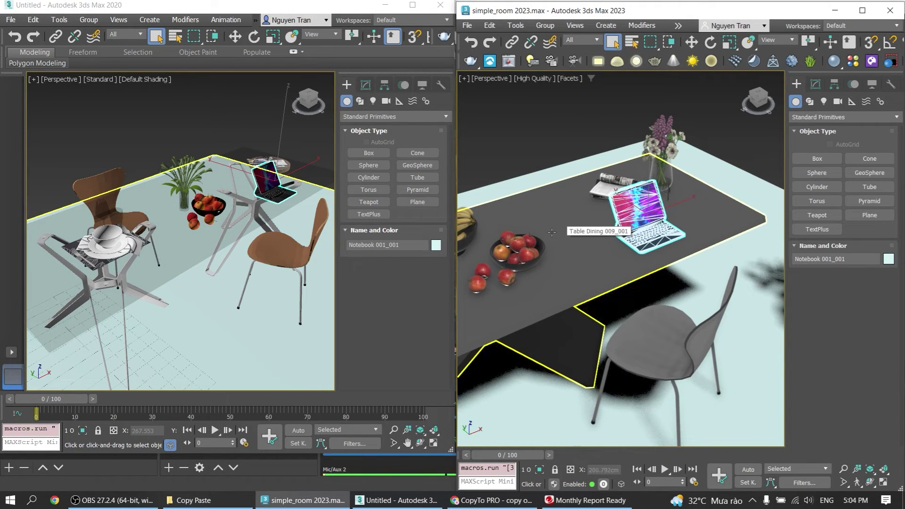
pyautogui.moveTo(566, 237); pyautogui.dragTo(641, 226, button='middle')
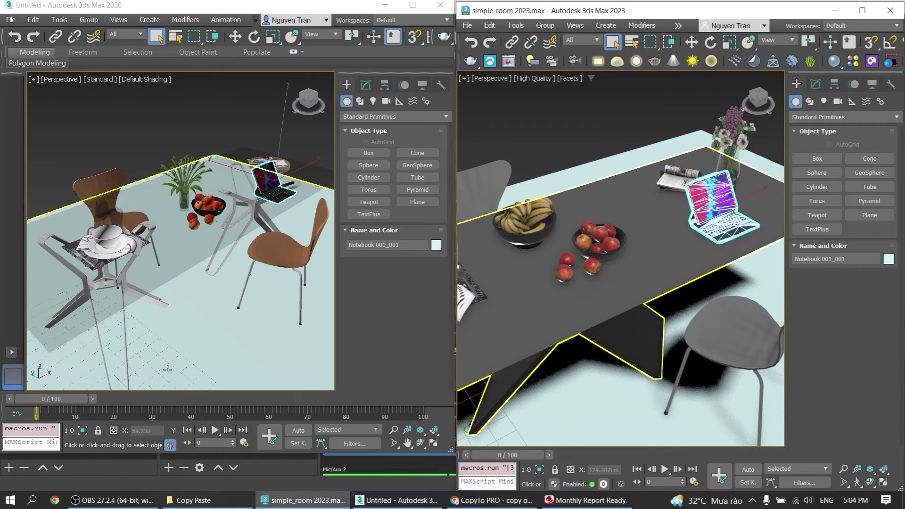
pyautogui.click(901, 506)
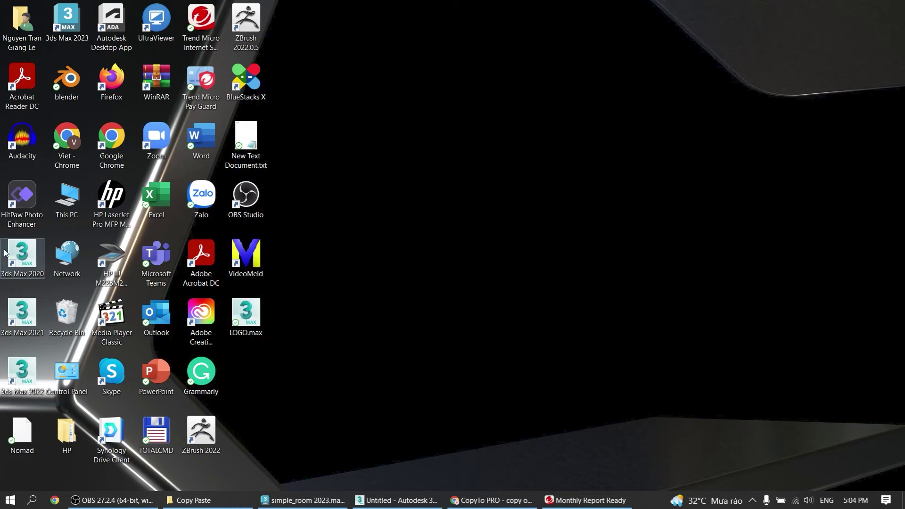
# Step: Restore both 3ds Max room windows and pan the views to show the copied table scene
pyautogui.press('super+d')
pyautogui.moveTo(574, 241)
pyautogui.mouseDown(button='middle')
pyautogui.moveTo(659, 245)
pyautogui.moveTo(648, 236)
pyautogui.mouseUp(button='middle')
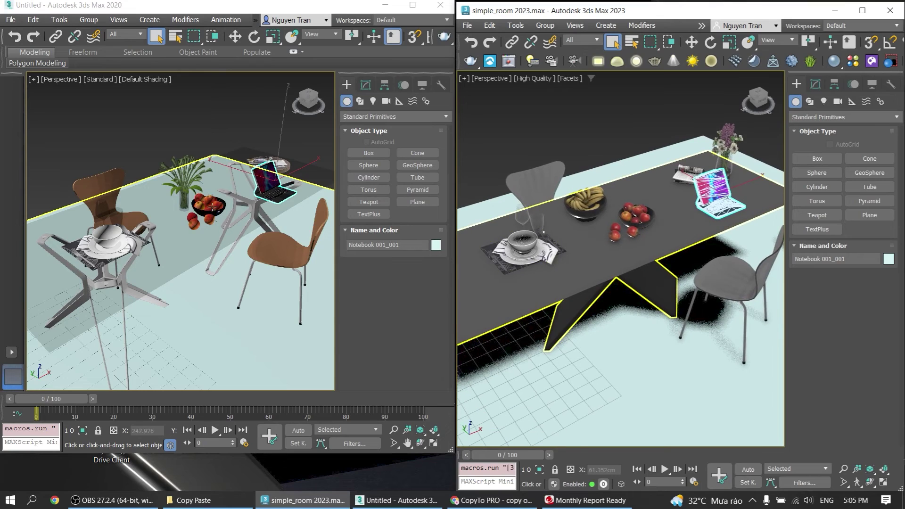
pyautogui.moveTo(202, 200); pyautogui.dragTo(185, 177, button='middle')
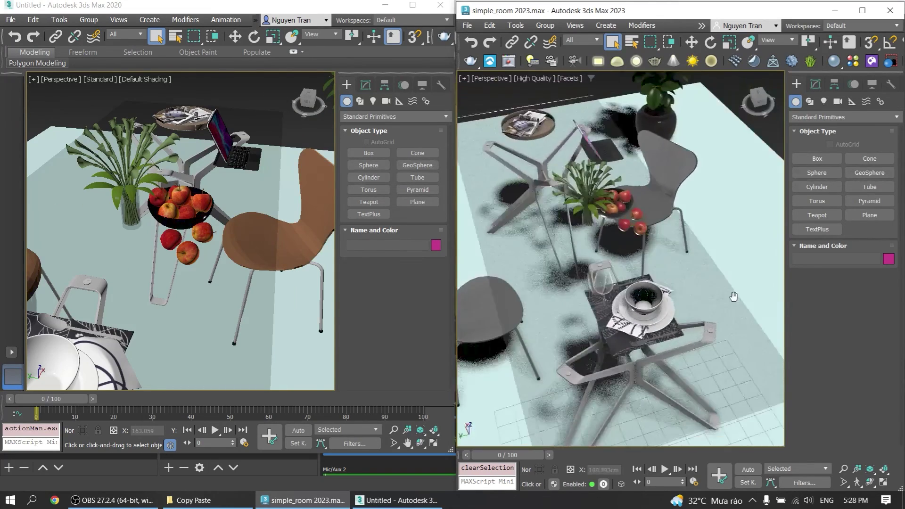
pyautogui.scroll(-4, 733, 296)
pyautogui.click(722, 283)
pyautogui.keyDown('alt'); pyautogui.moveTo(664, 295); pyautogui.dragTo(901, 303, button='middle'); pyautogui.keyUp('alt')
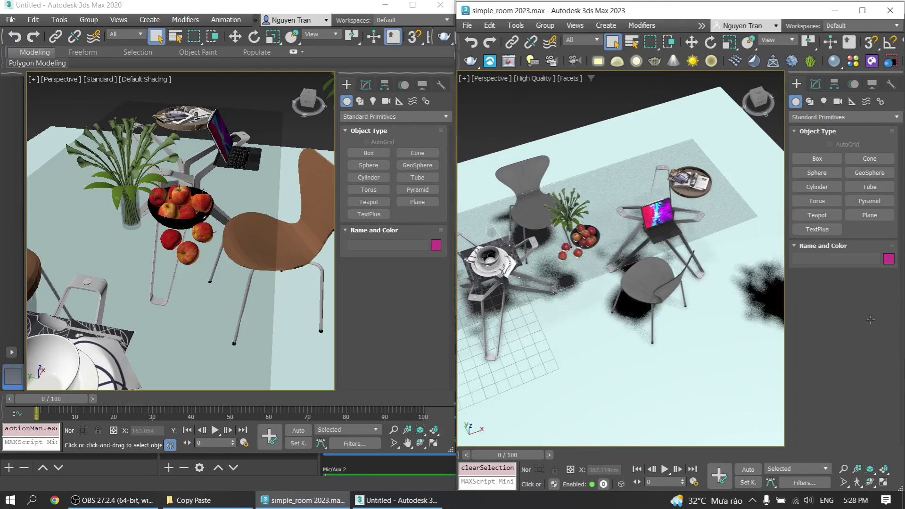
pyautogui.moveTo(526, 341)
pyautogui.keyDown('alt'); pyautogui.mouseDown(button='middle')
pyautogui.moveTo(652, 316)
pyautogui.moveTo(613, 301)
pyautogui.mouseUp(button='middle'); pyautogui.keyUp('alt')
pyautogui.moveTo(212, 264)
pyautogui.keyDown('alt'); pyautogui.mouseDown(button='middle')
pyautogui.moveTo(134, 270)
pyautogui.moveTo(67, 245)
pyautogui.mouseUp(button='middle'); pyautogui.keyUp('alt')
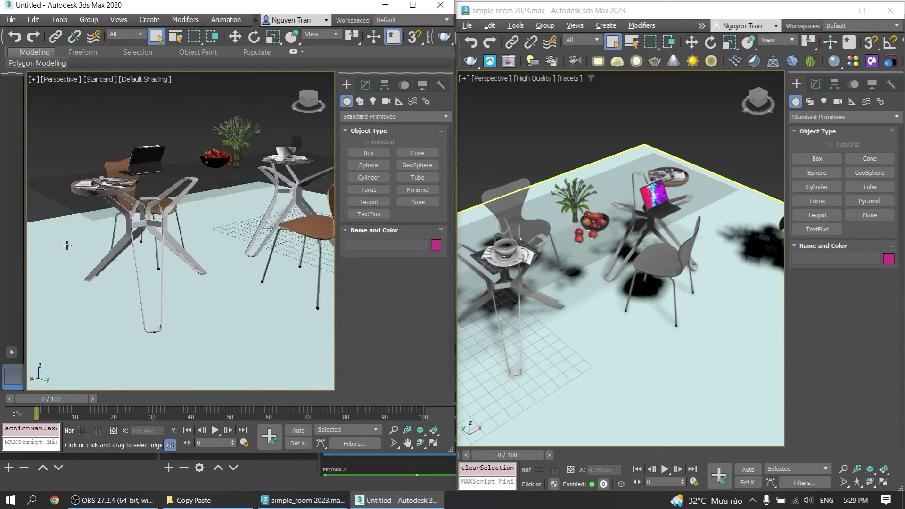
pyautogui.keyDown('alt'); pyautogui.moveTo(2, 258); pyautogui.dragTo(28, 271, button='middle'); pyautogui.keyUp('alt')
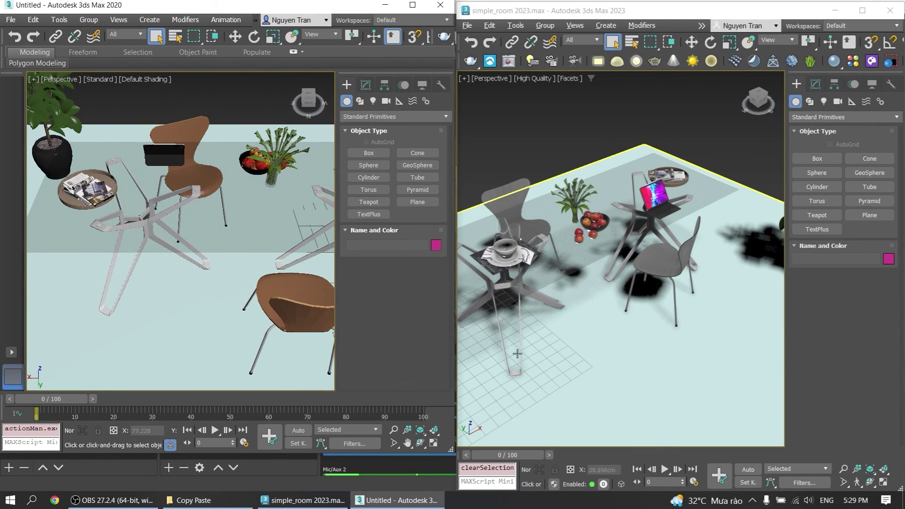
pyautogui.scroll(-2, 282, 253)
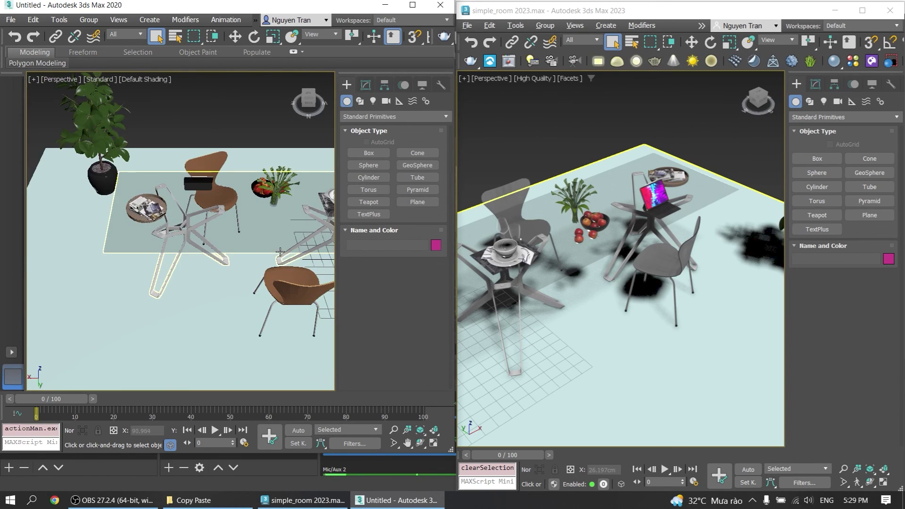
pyautogui.keyDown('alt'); pyautogui.moveTo(302, 275); pyautogui.dragTo(264, 263, button='middle'); pyautogui.keyUp('alt')
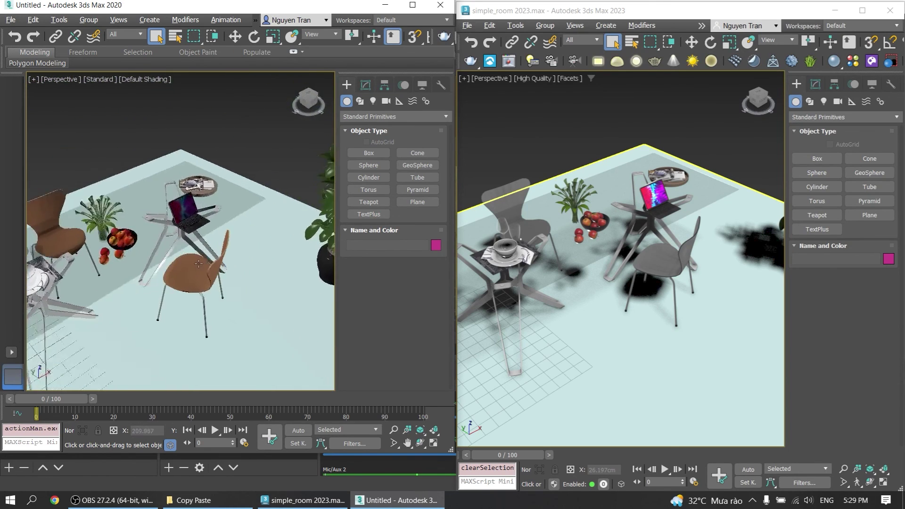